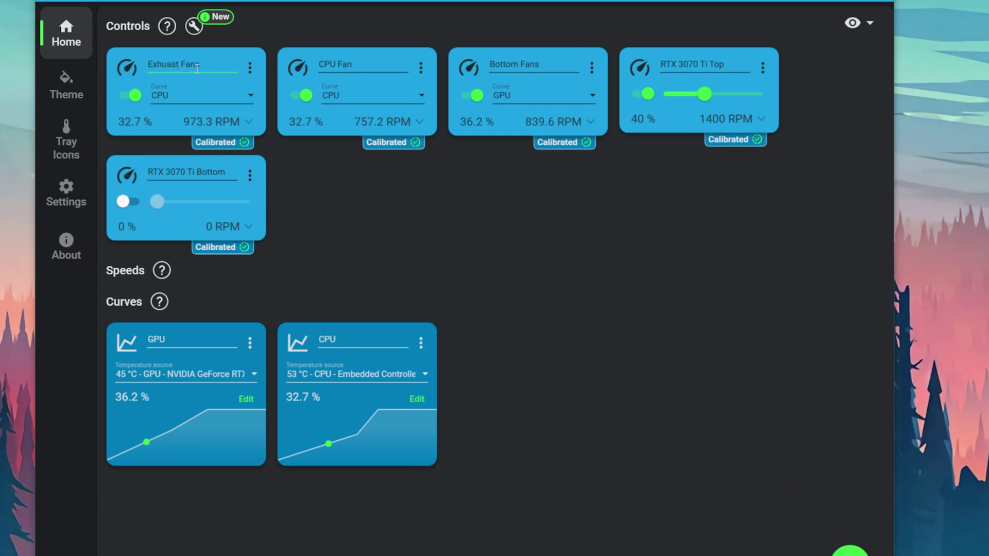
Step: Keep the Exhuast Fans on the CPU curve, then try manual control by dragging the speed slider
left_click(182, 91)
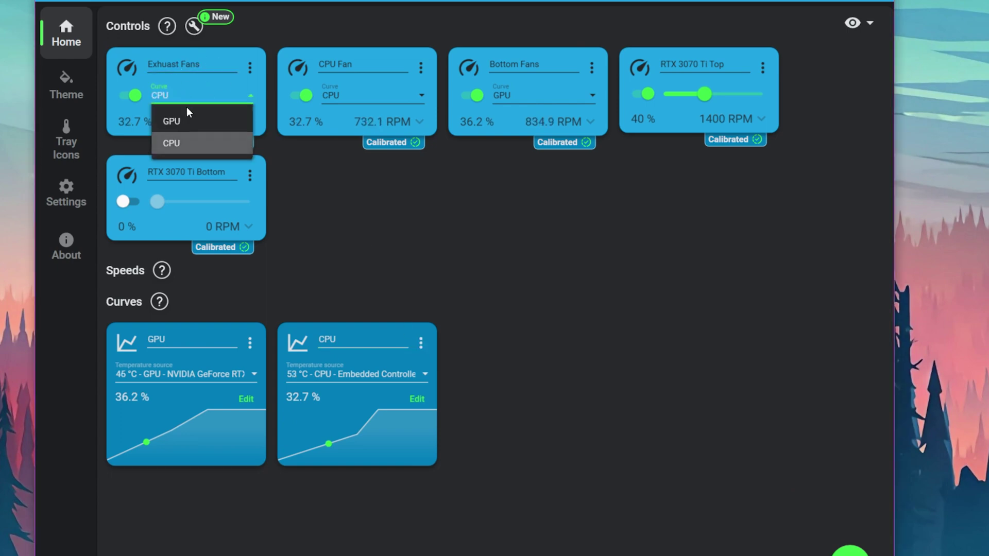
left_click(230, 101)
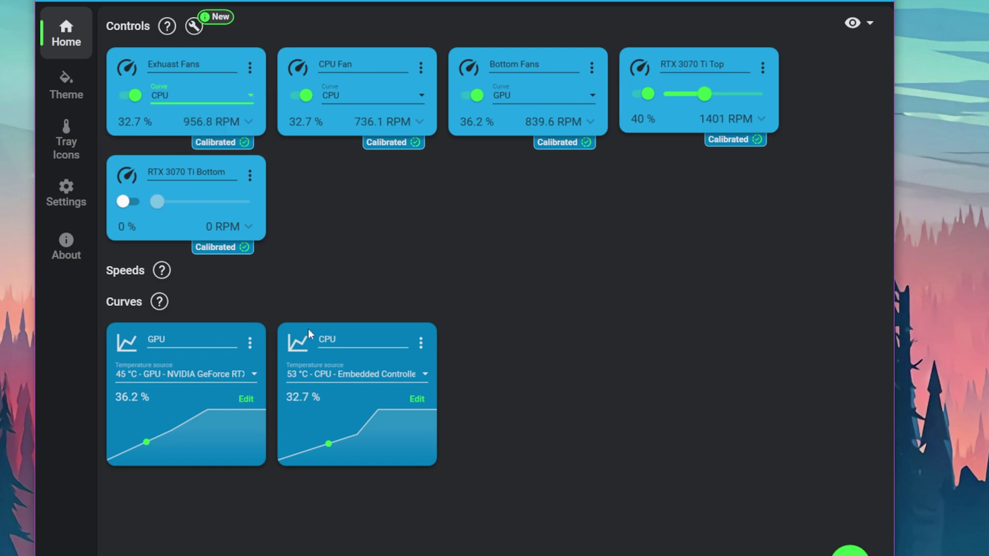
left_click(251, 68)
left_click(282, 95)
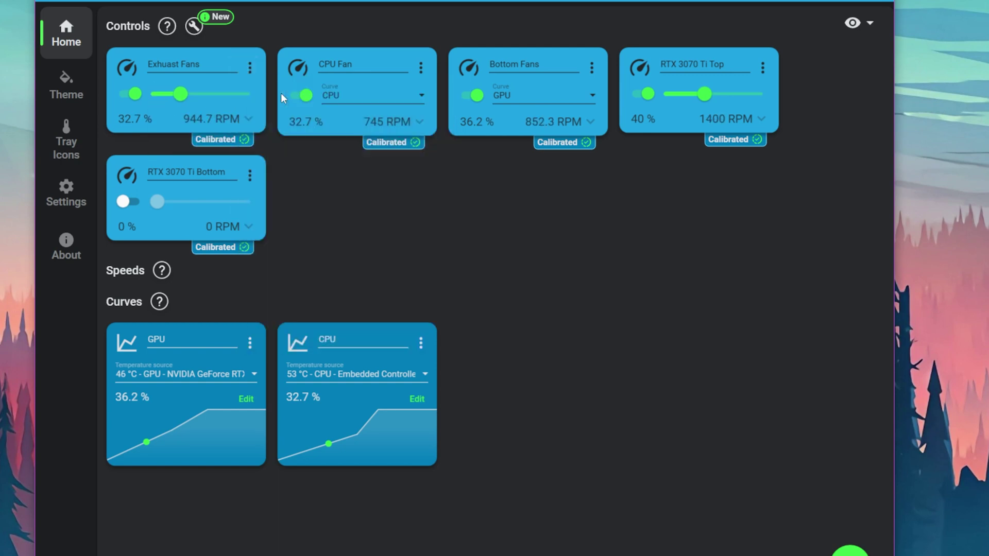
left_click_drag(180, 94, 218, 94)
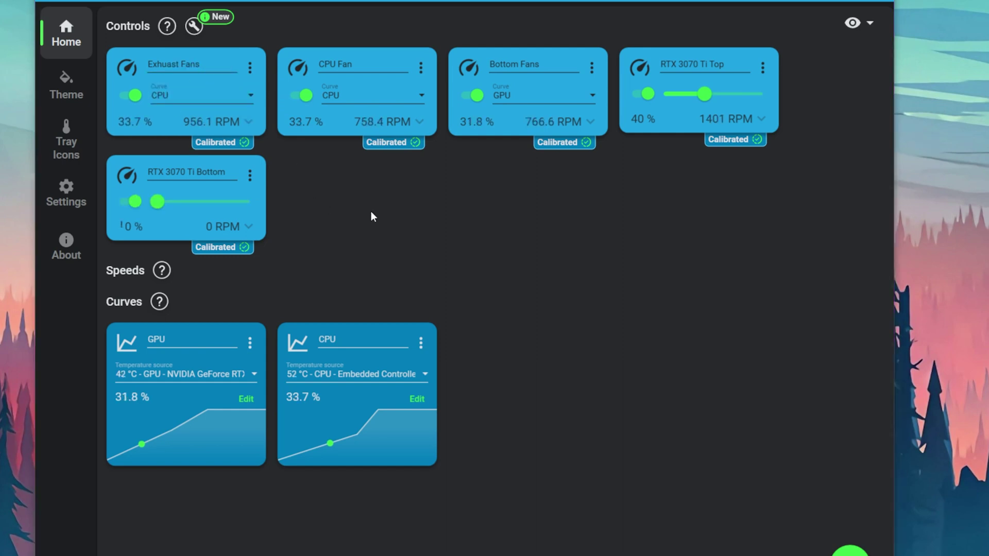
Step: Start fan identification from the Wrench menu, testing only the paired controls
left_click(194, 27)
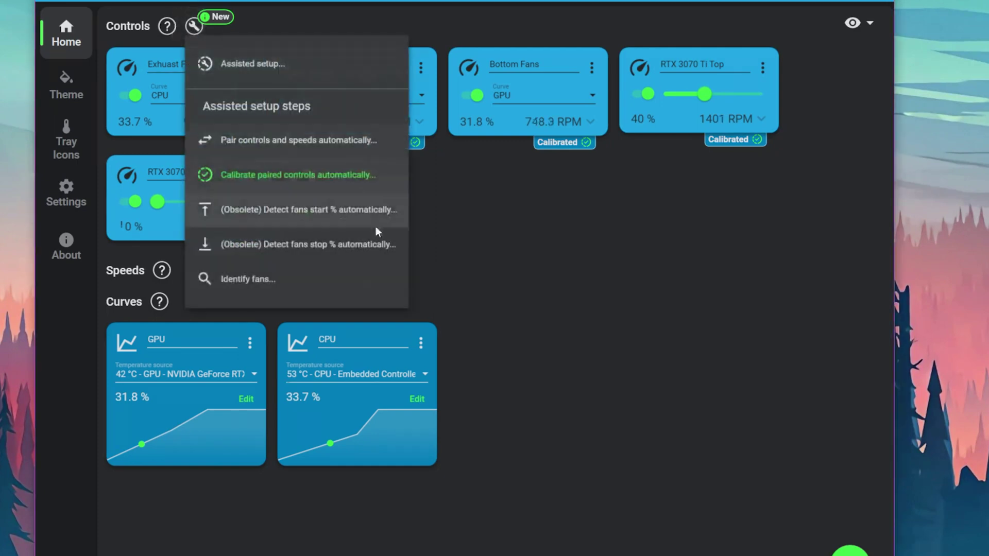
left_click(273, 279)
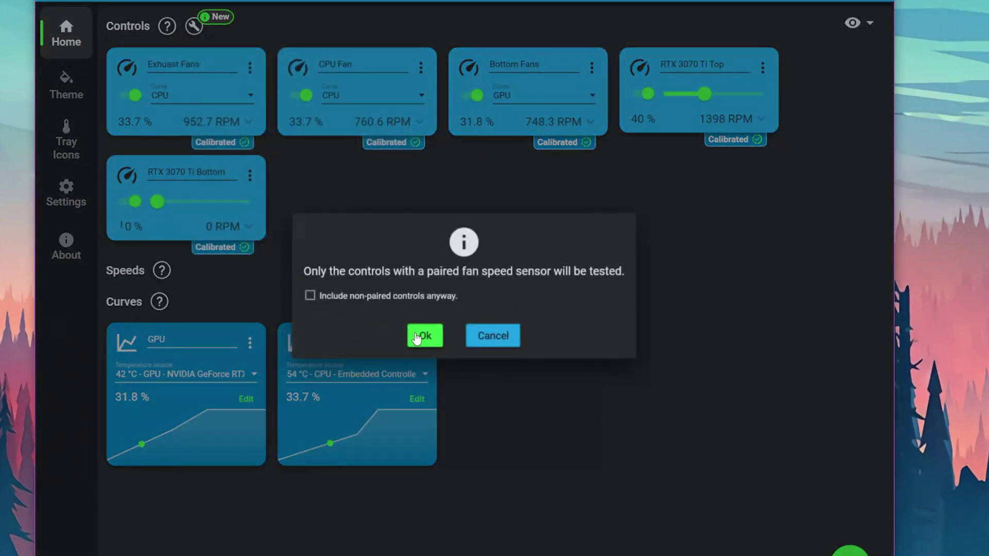
left_click(417, 334)
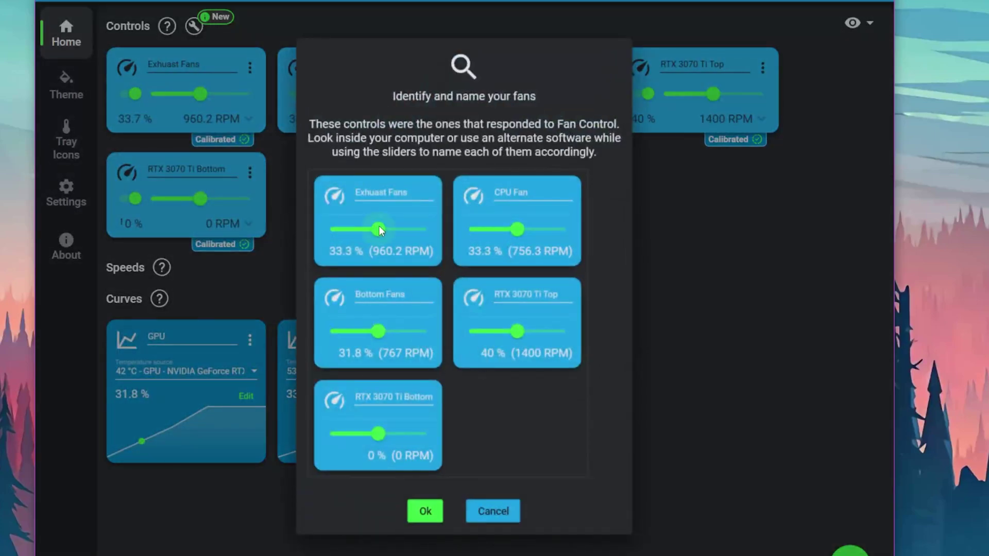
Step: Drop every fan to 0 % and run only the Exhuast Fans at about 47 %
left_click_drag(376, 233, 258, 227)
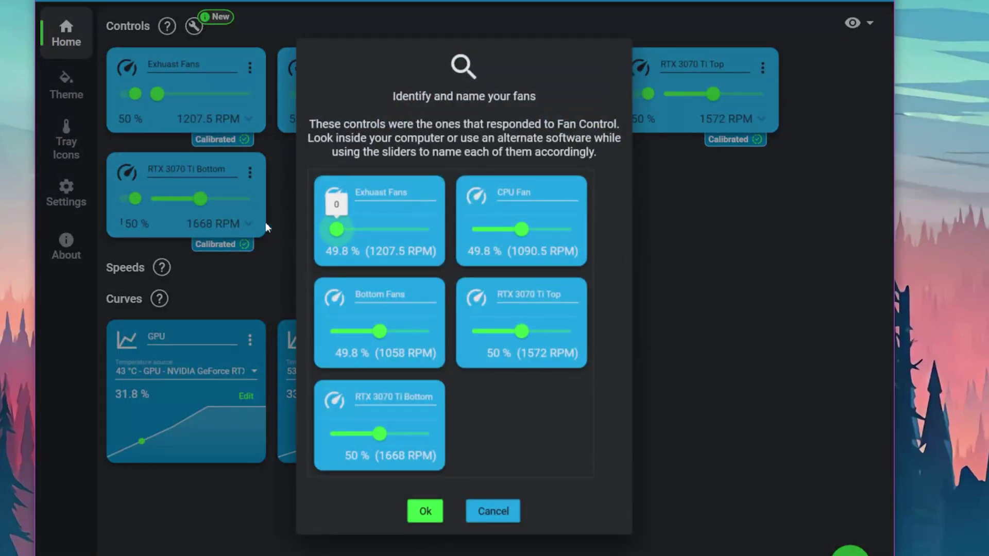
left_click_drag(511, 237, 470, 231)
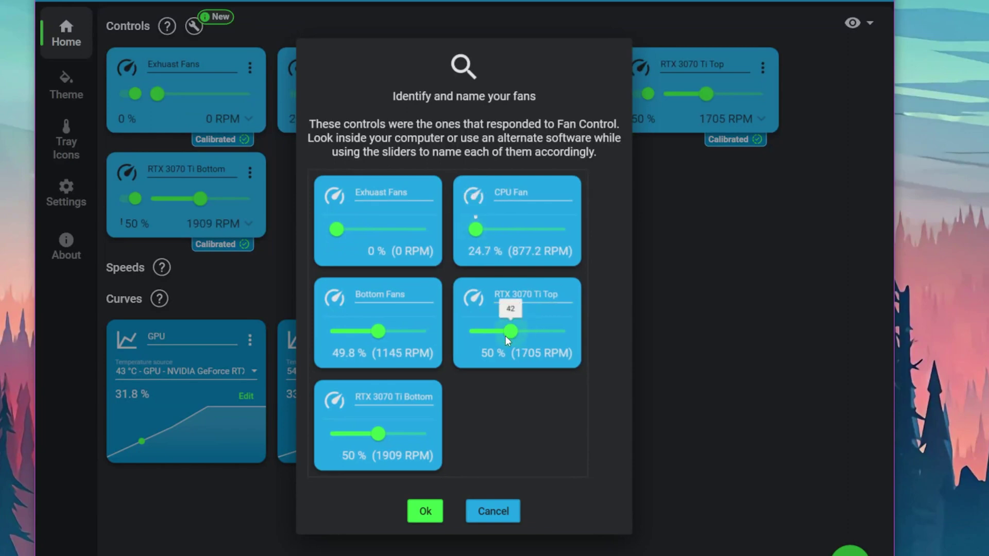
left_click_drag(505, 336, 283, 329)
left_click_drag(378, 434, 321, 346)
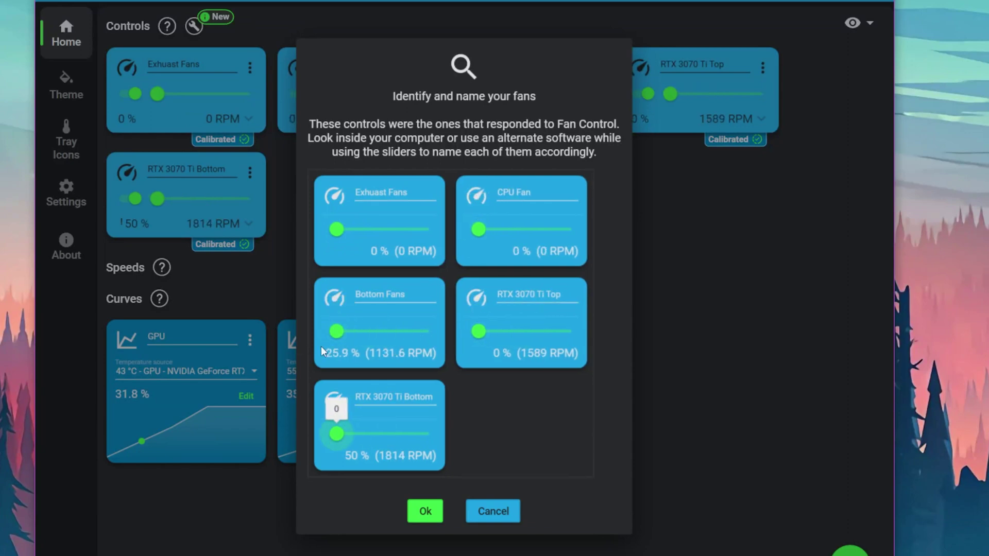
left_click_drag(343, 227, 382, 227)
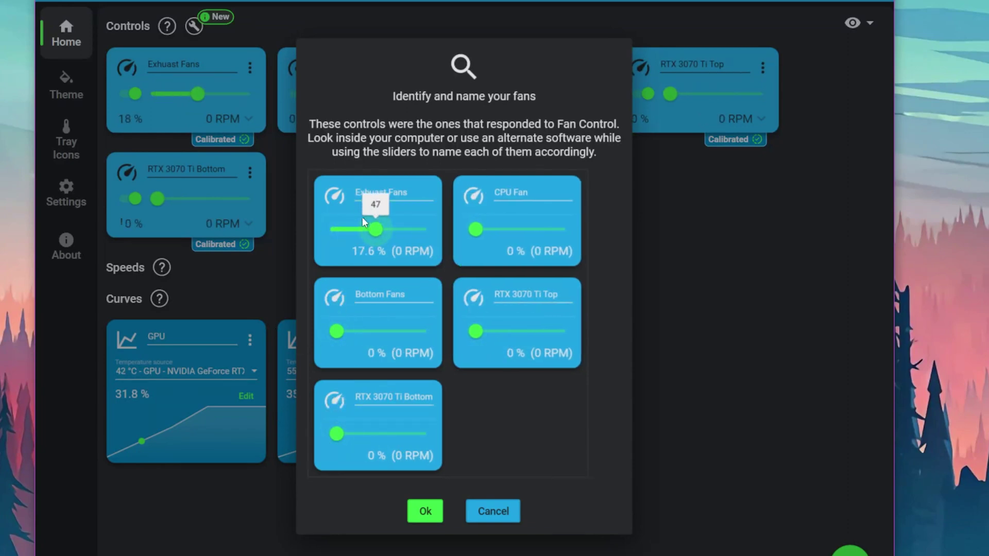
Step: Trim the extra letters from the Exhuast Fans name and finish identification
left_click_drag(437, 192, 304, 186)
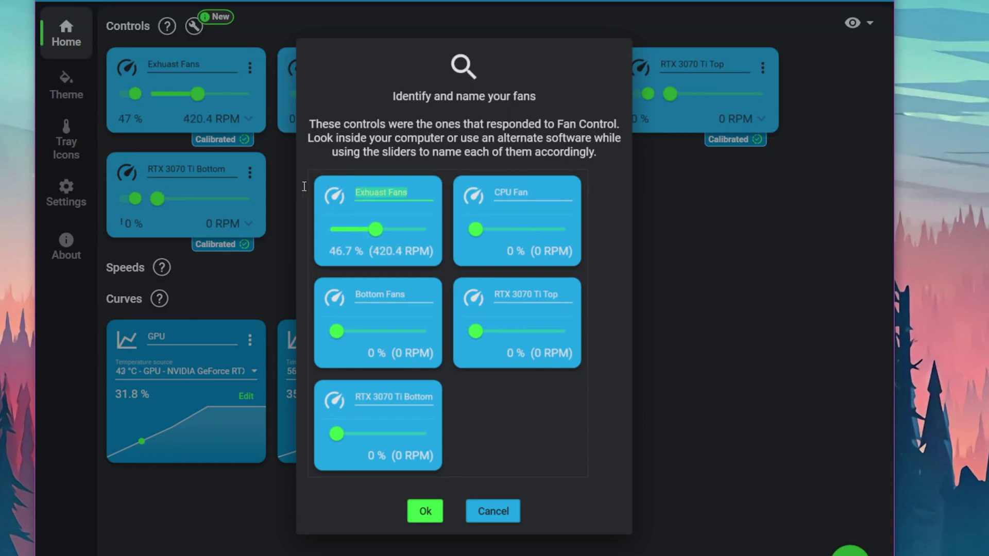
left_click(426, 192)
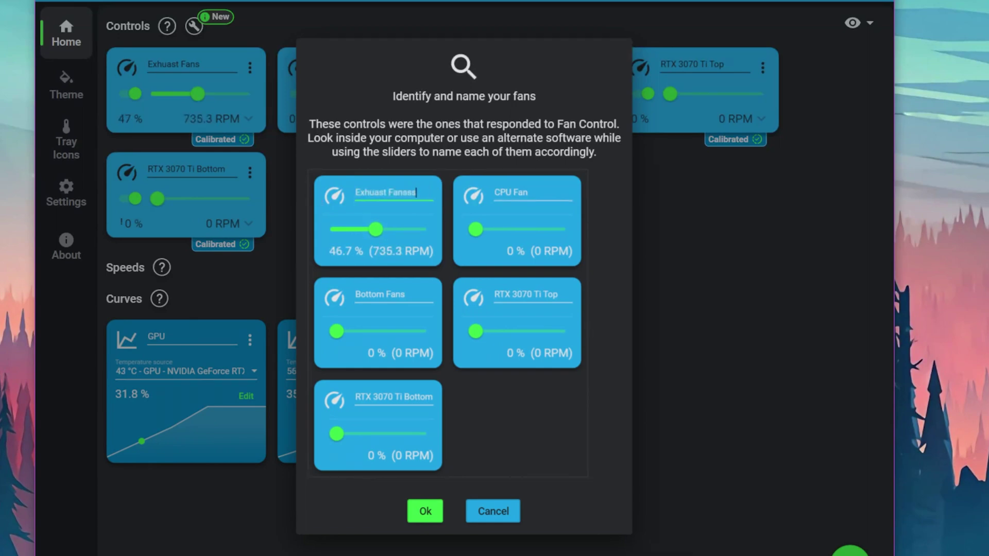
key("BackSpace")
key("BackSpace")
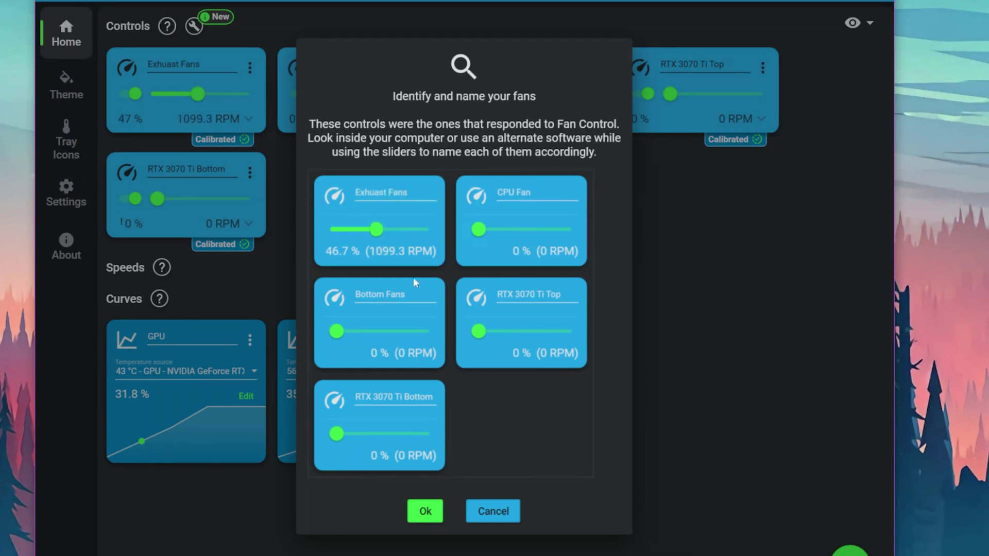
left_click(426, 511)
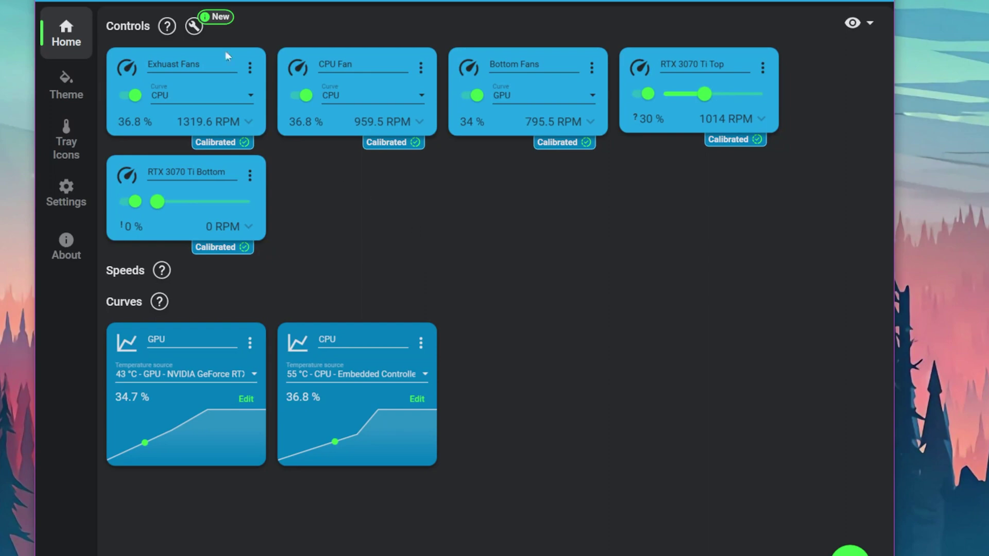
Step: Run Calibrate paired controls automatically from the Wrench menu and confirm it
left_click(193, 26)
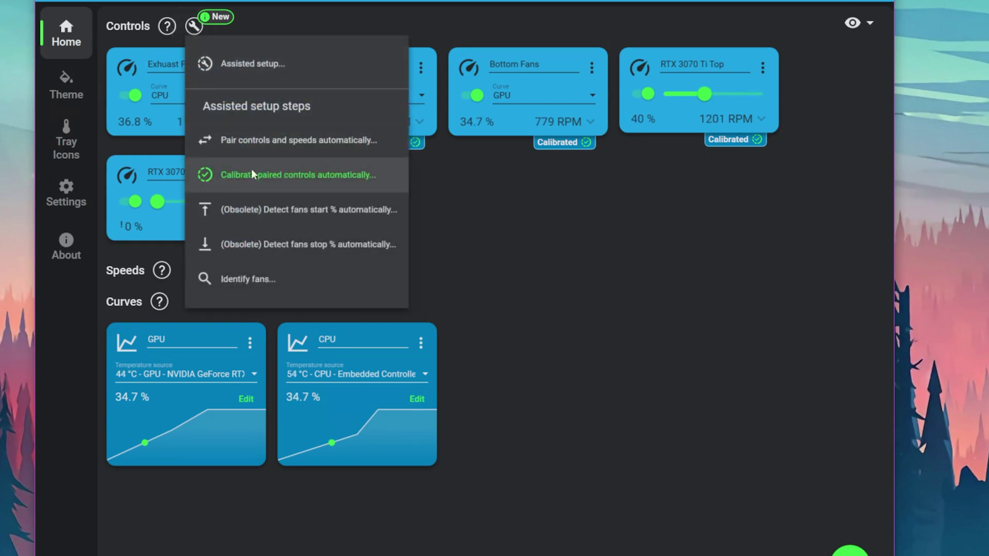
left_click(288, 175)
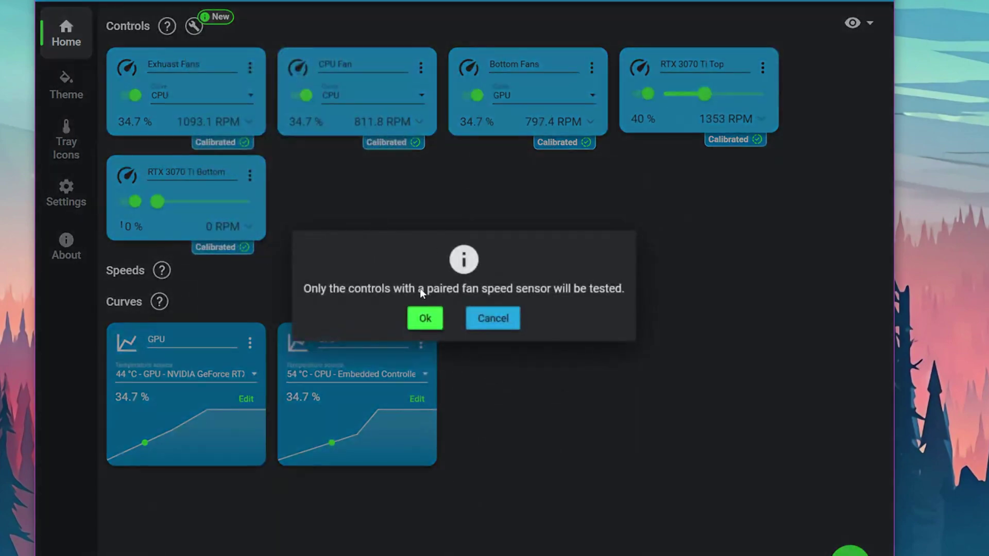
left_click(422, 315)
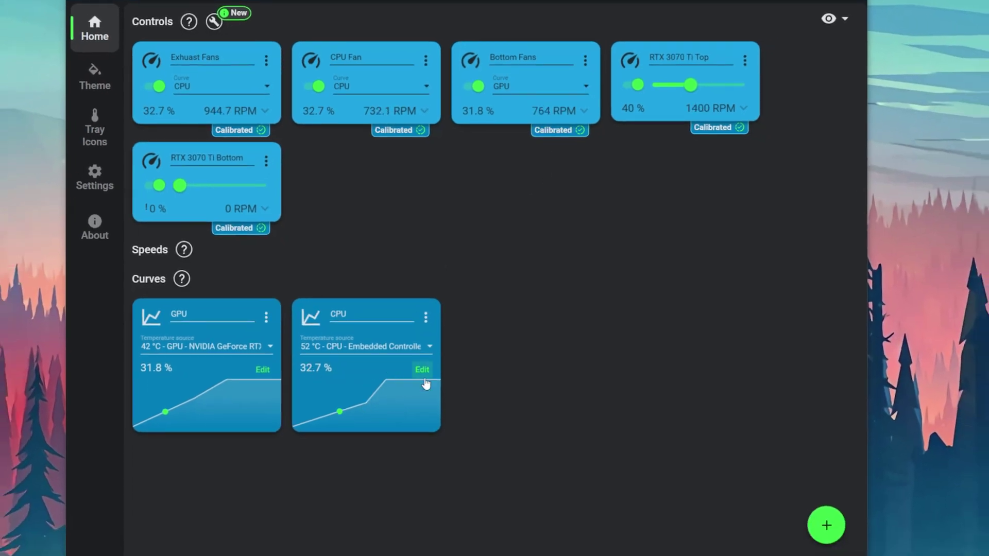
Step: Add a new Graph curve and rename it from Graph to Test
left_click(830, 533)
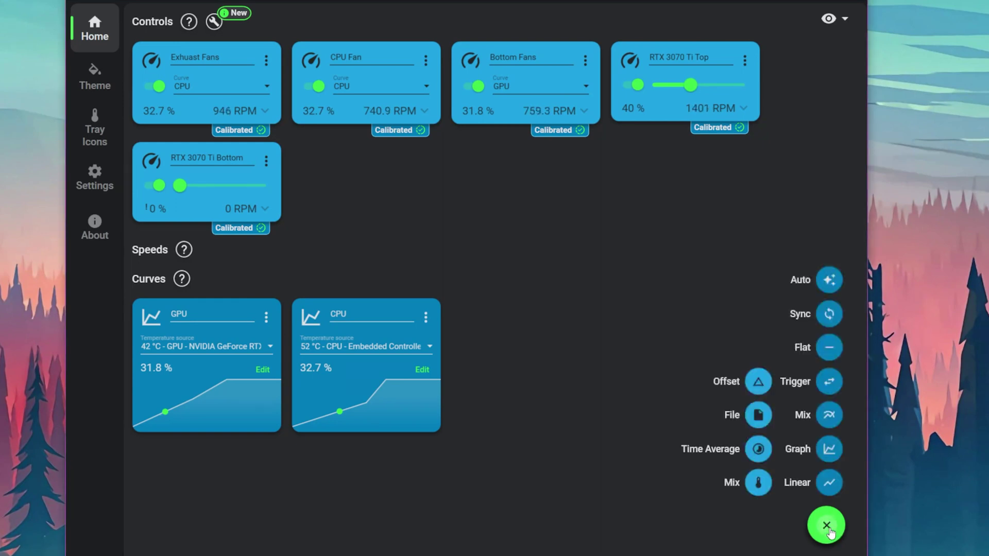
left_click(819, 453)
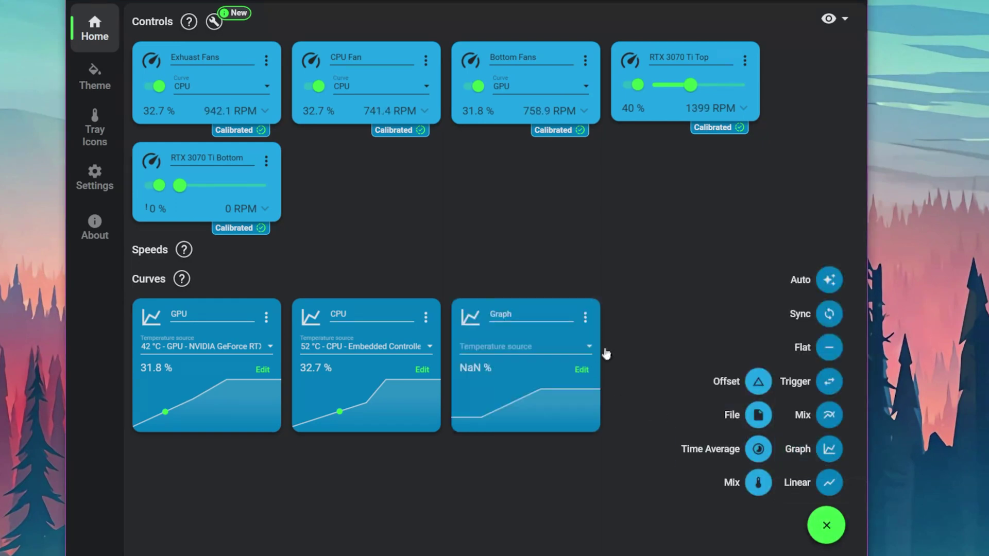
left_click(552, 313)
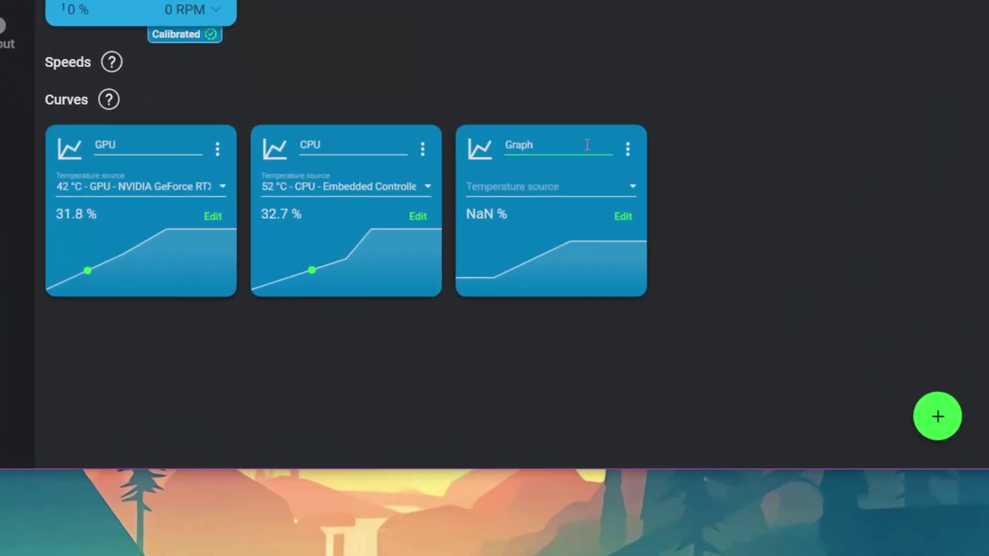
left_click_drag(587, 144, 453, 128)
type("Tees")
key("BackSpace")
type("t")
left_click(687, 142)
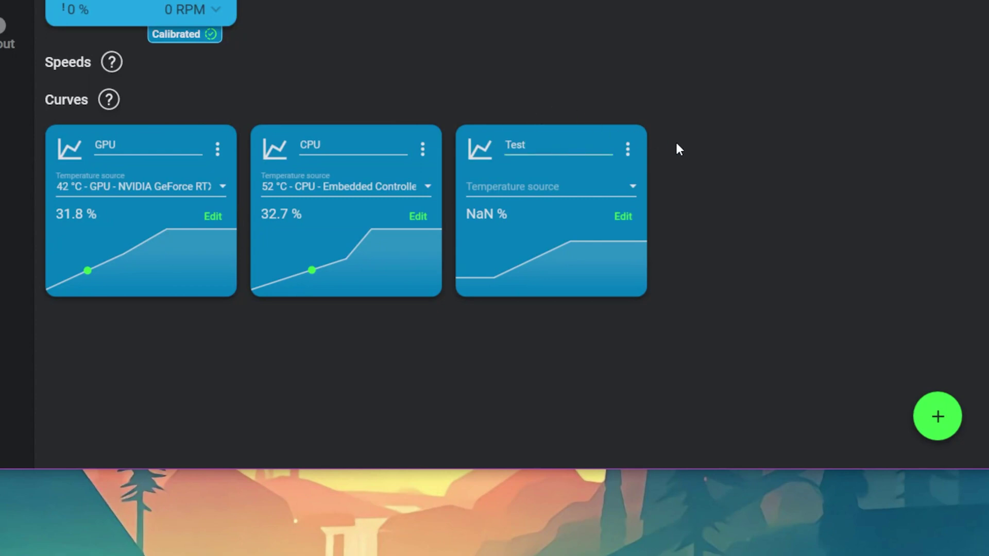
Step: Set the Test curve's temperature source to the NVIDIA GeForce RTX 3070 Ti GPU
left_click(585, 191)
scroll(599, 295, "down", 3)
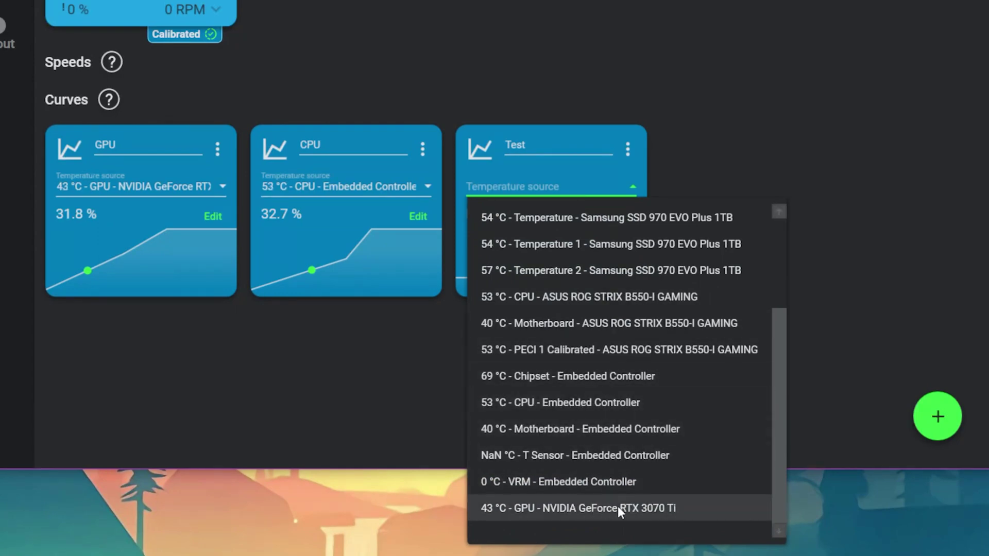
left_click(642, 506)
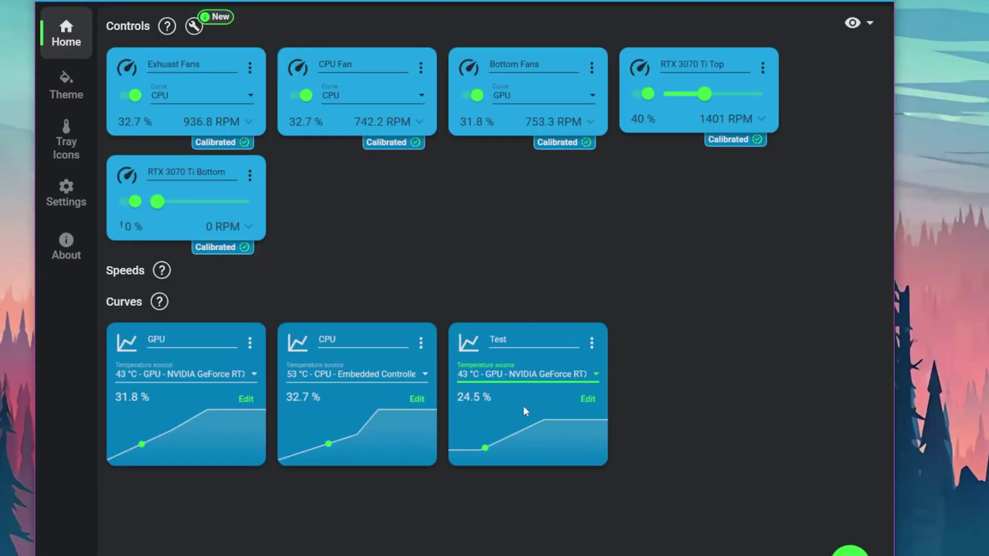
Step: In the Test curve editor, drop the lowest point to 0 % and add a point near 40 °C
left_click(588, 399)
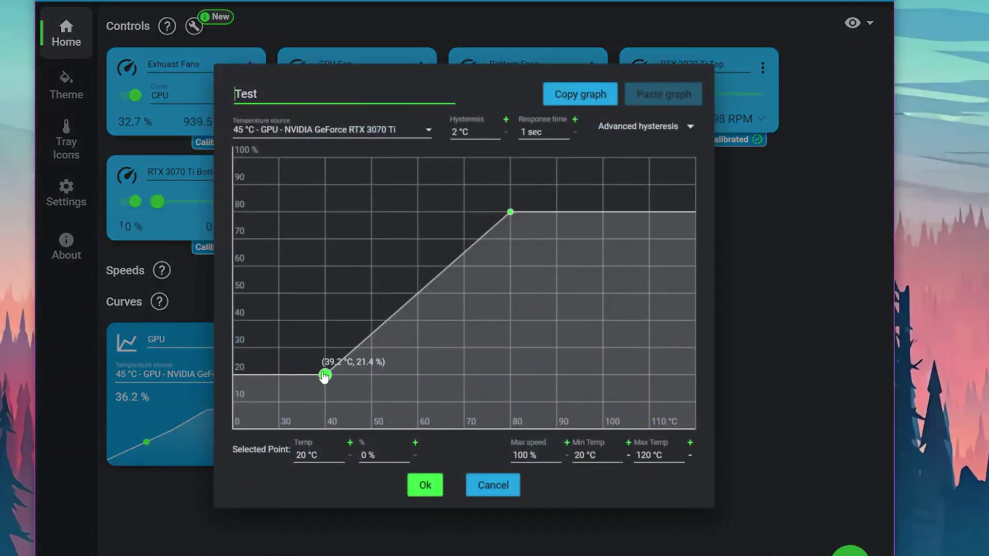
left_click_drag(325, 375, 178, 493)
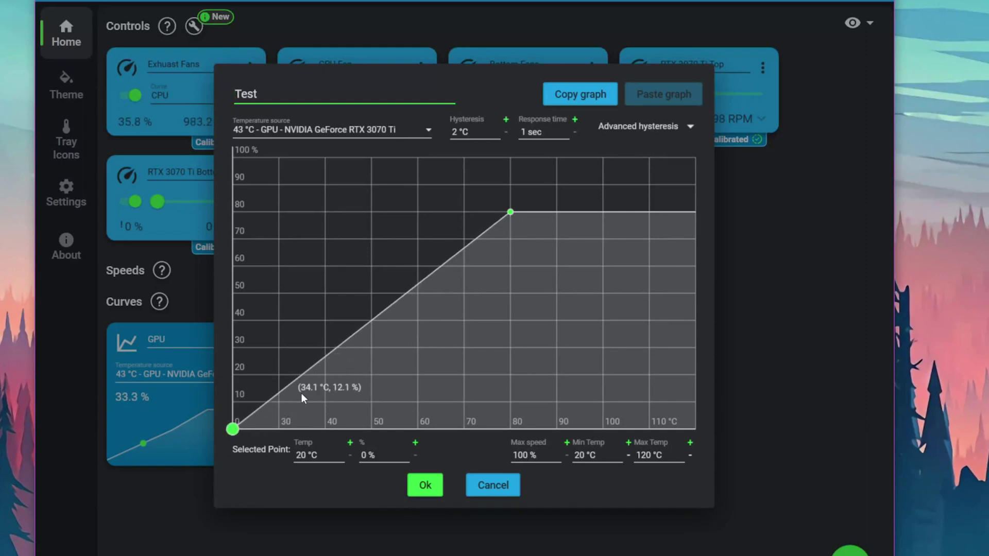
left_click(339, 353)
left_click_drag(340, 352, 327, 292)
Step: Set the new point exactly to 40 °C and 50 %
left_click(332, 455)
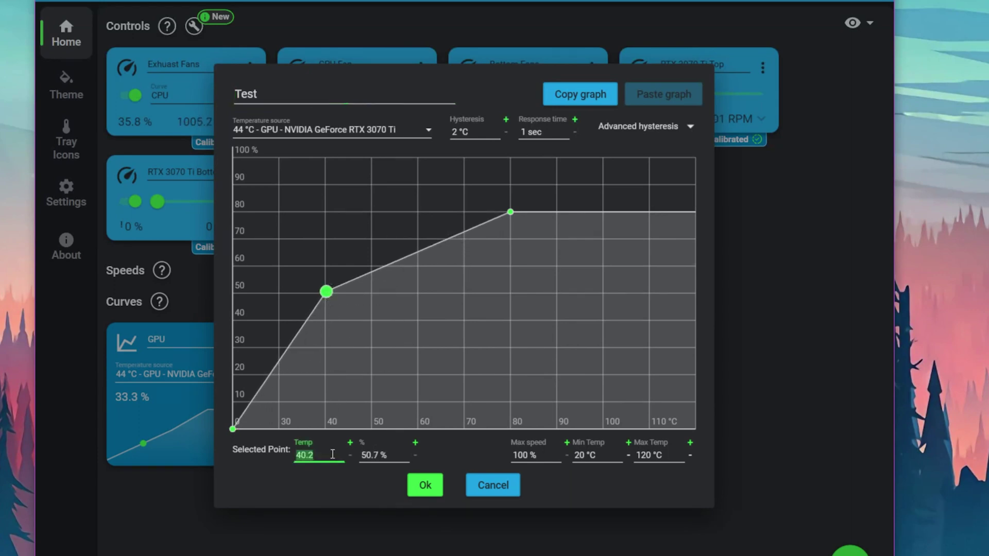
type("40")
left_click(387, 455)
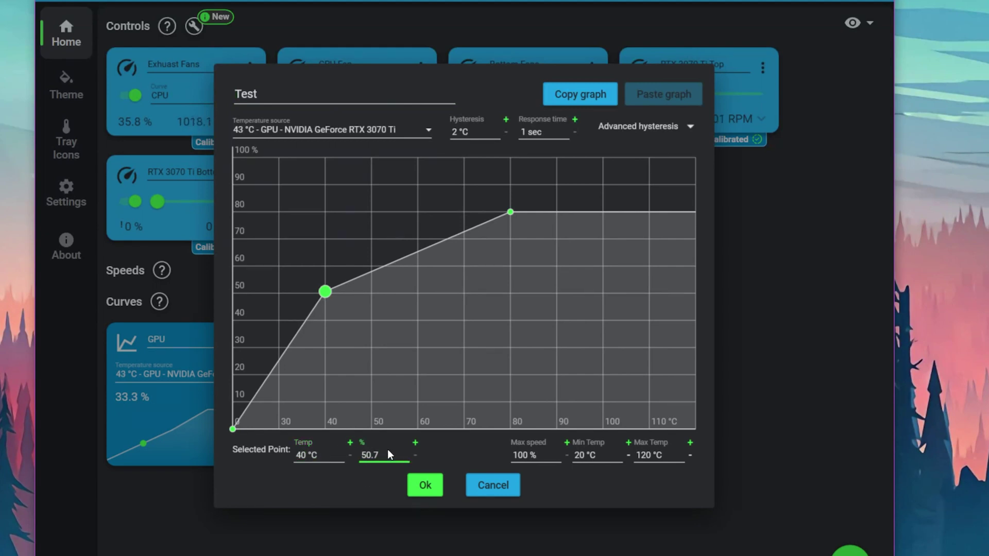
double_click(384, 455)
left_click_drag(384, 455, 317, 457)
type("50")
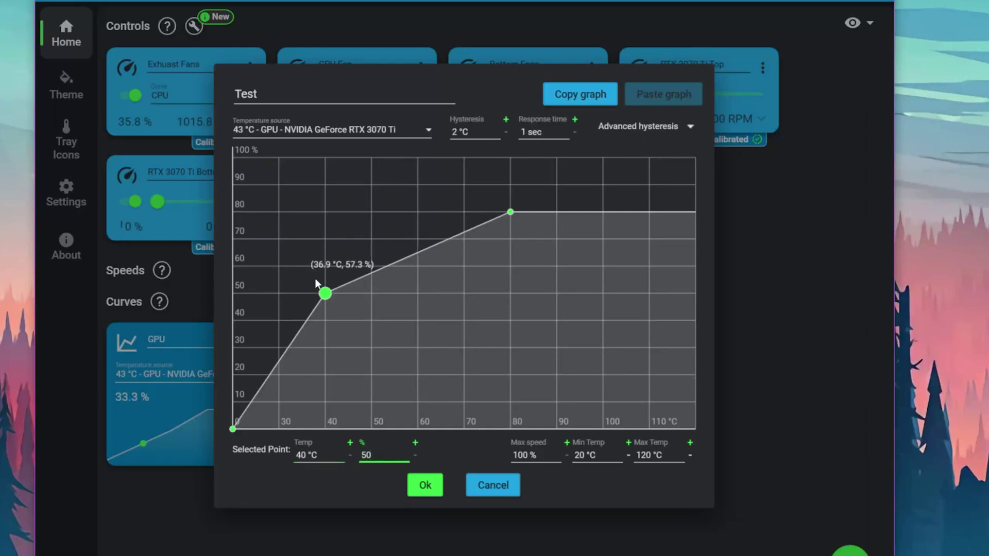
Step: Remove a stray 56.4 °C point, set Max Temp to 100 and save the curve
mouse_move(409, 259)
left_mouse_down()
mouse_move(406, 230)
mouse_move(403, 261)
left_mouse_up()
right_click(402, 260)
left_click(669, 457)
type("100")
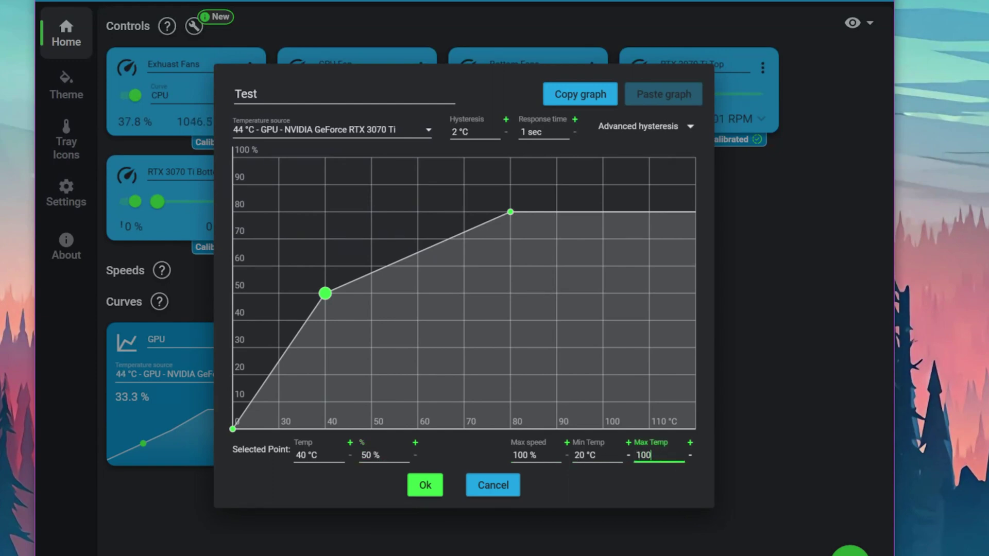
left_click(425, 485)
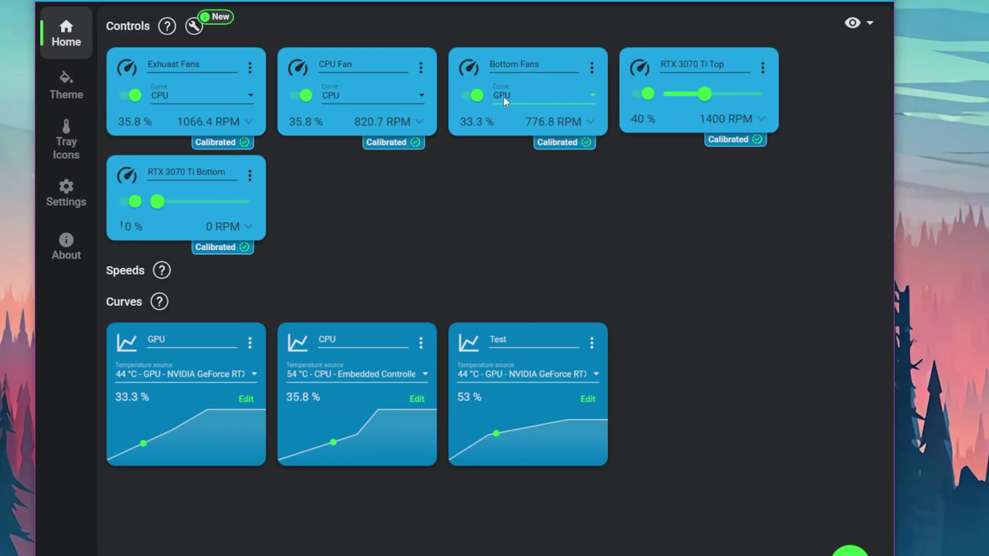
Step: Switch the Bottom Fans curve from GPU to Test and open the card's options menu
left_click(527, 98)
left_click(525, 165)
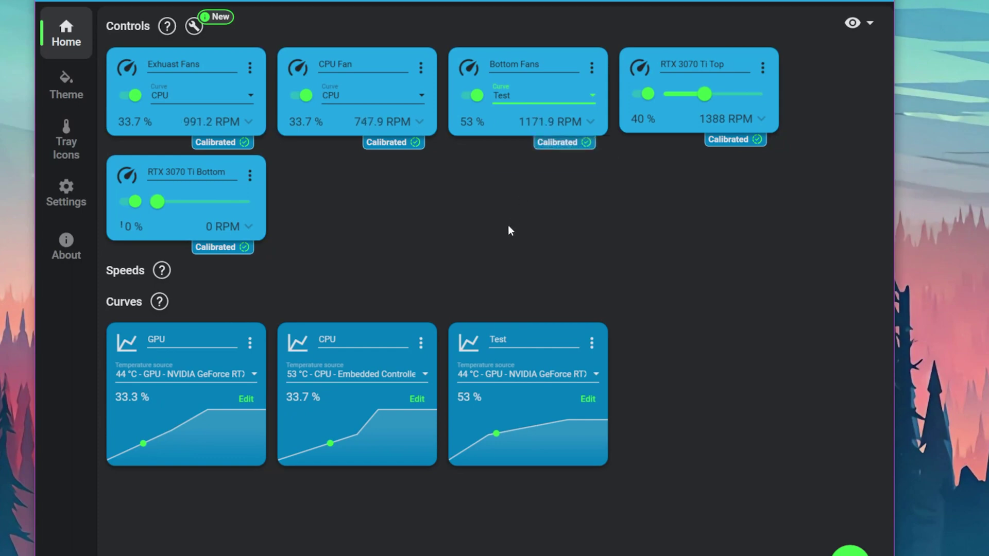
left_click(592, 68)
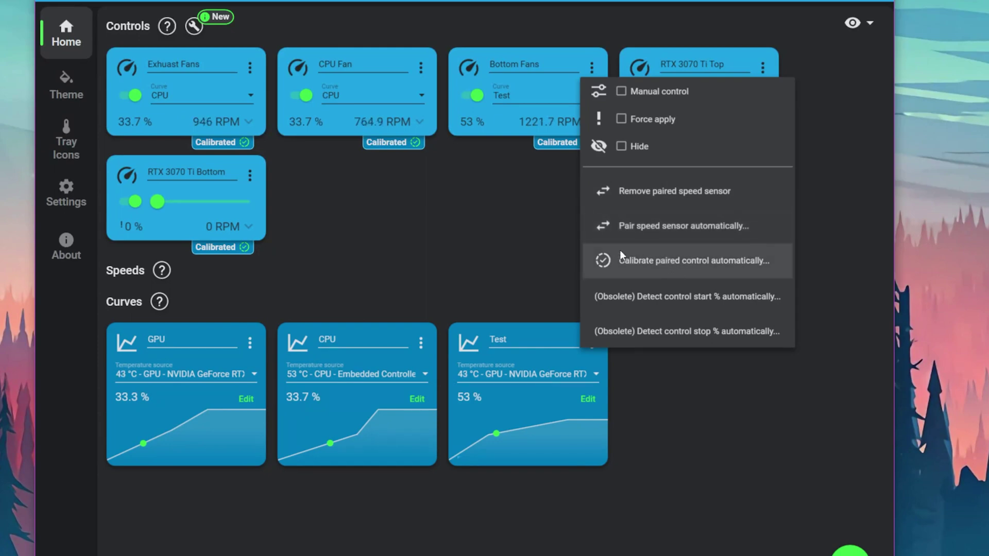
Step: Close the Bottom Fans menu, then view and dismiss the add-curve type choices
left_click(530, 223)
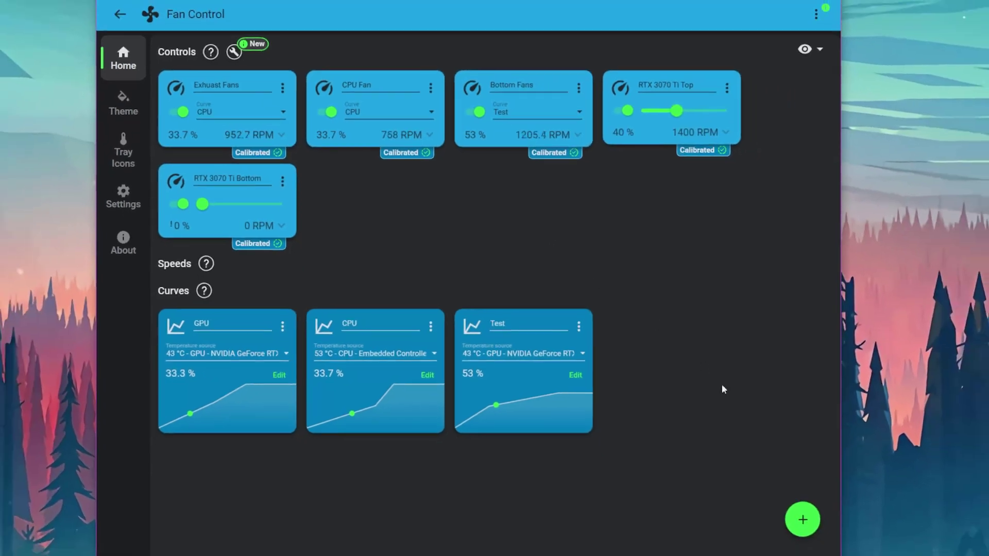
left_click(846, 551)
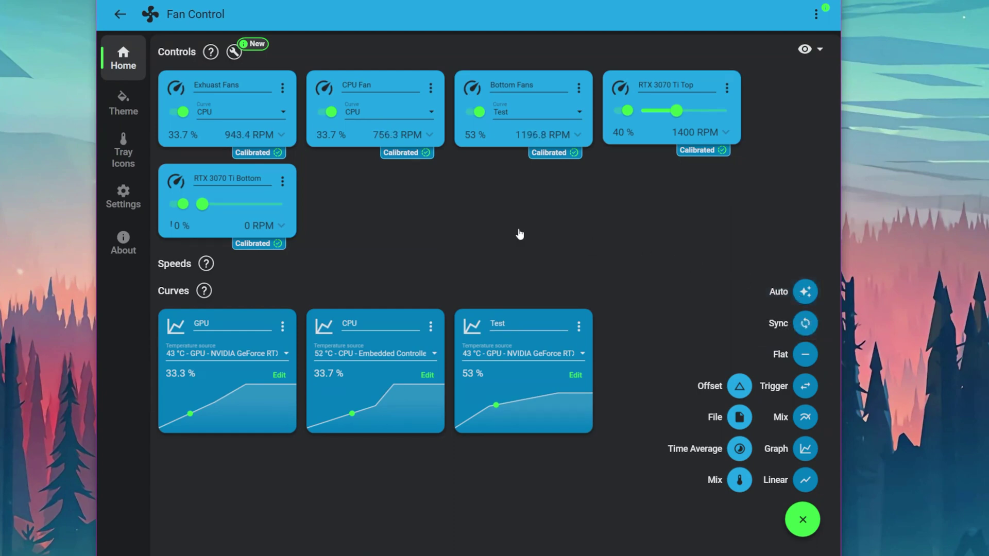
left_click(378, 208)
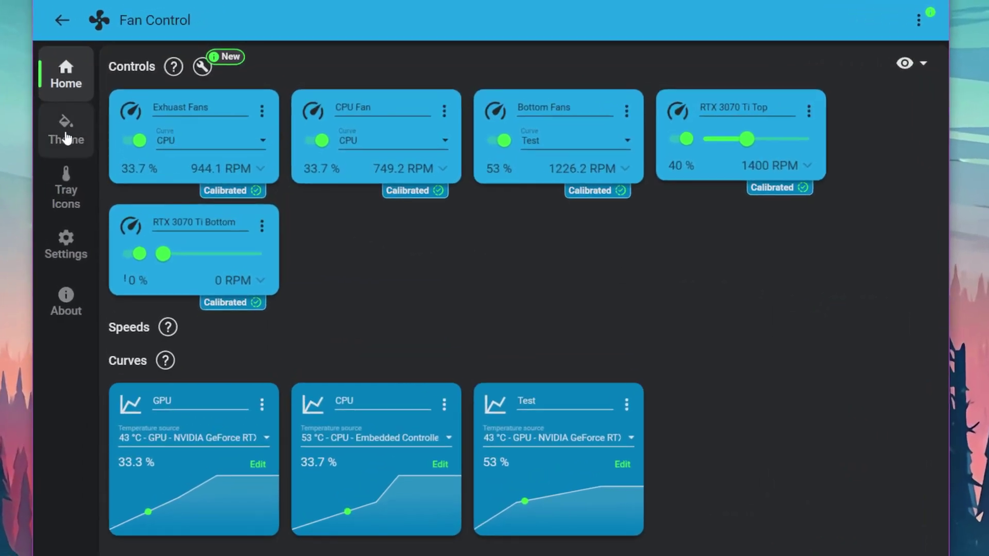
Step: Set the Theme primary colour to the lighter blue #FF21A4E2, then go to Tray Icons
left_click(66, 138)
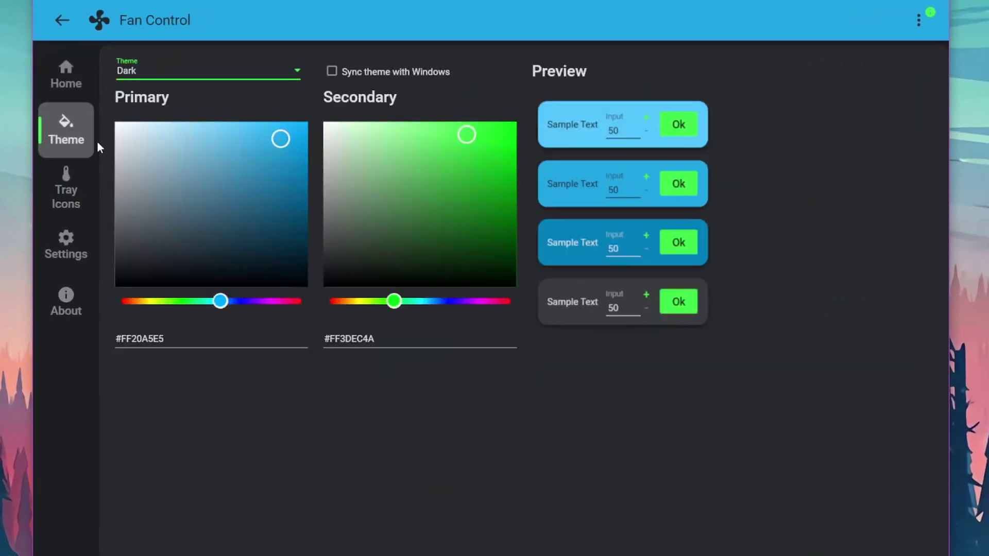
mouse_move(296, 138)
left_mouse_down()
mouse_move(274, 140)
mouse_move(280, 156)
mouse_move(294, 137)
mouse_move(283, 134)
mouse_move(288, 154)
left_mouse_up()
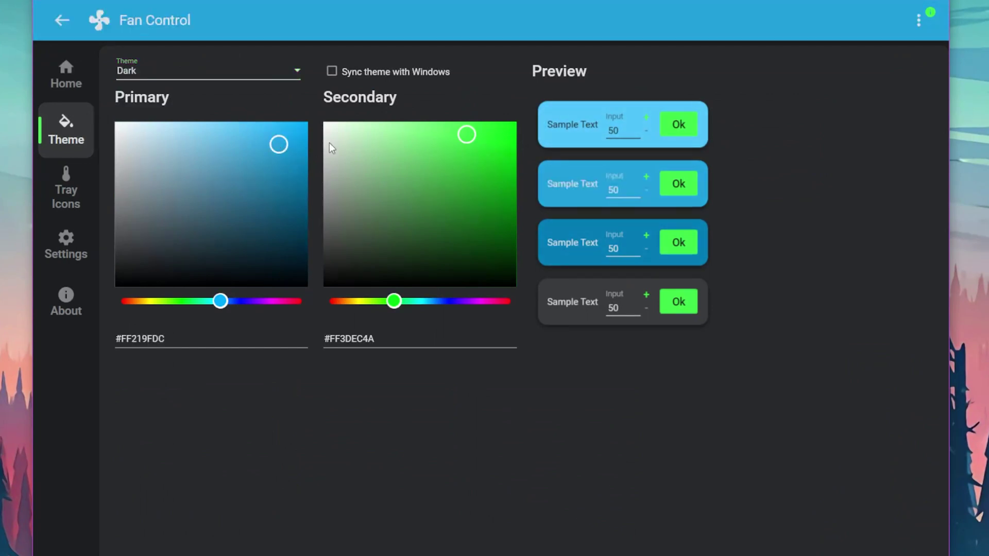
left_click(288, 143)
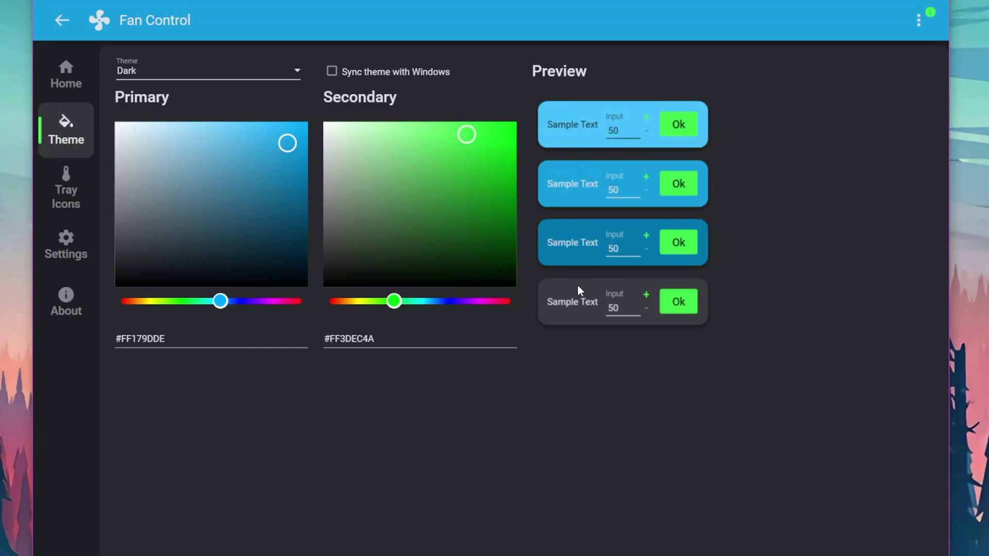
left_click(279, 139)
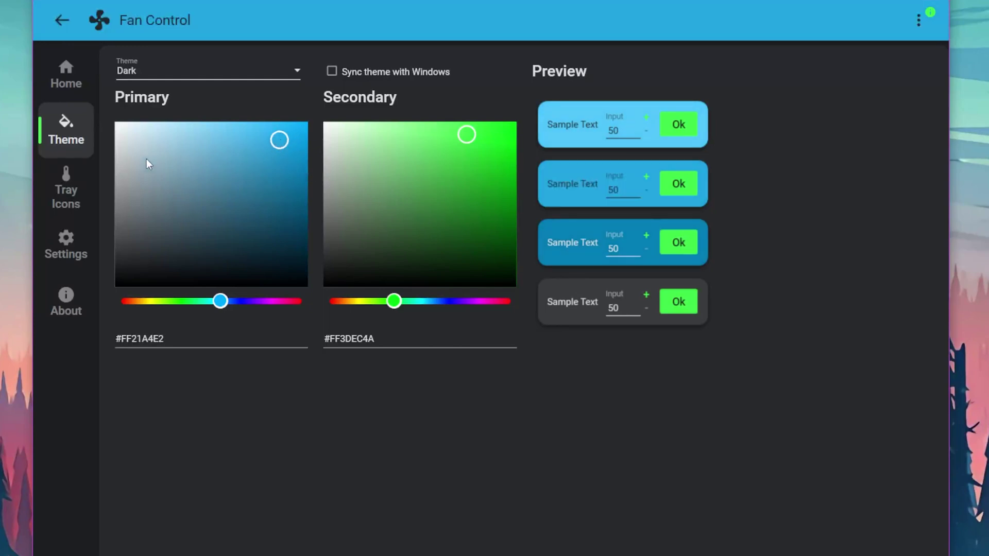
left_click(77, 188)
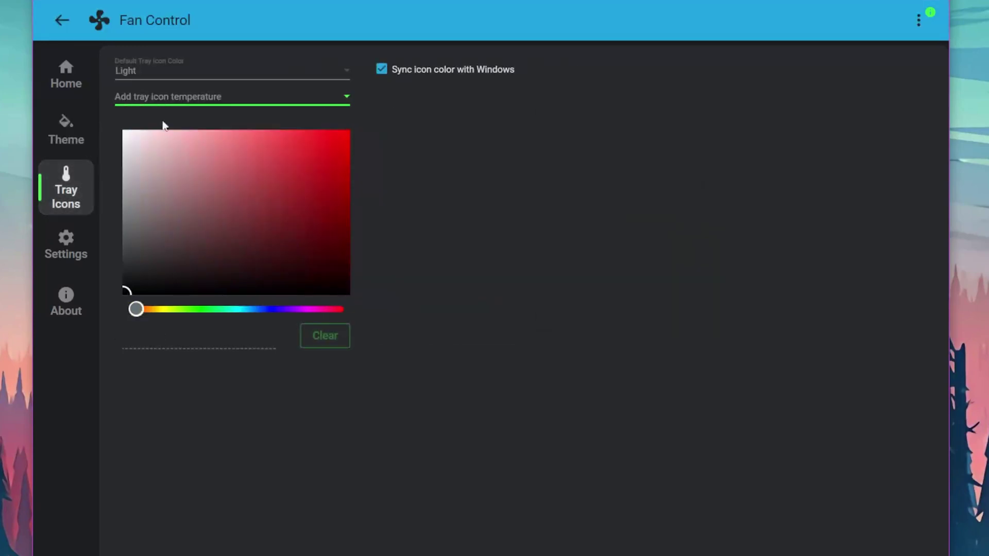
Step: Set the default tray icon colour to Dark, keep Windows colour sync on, then go to Settings
left_click(382, 68)
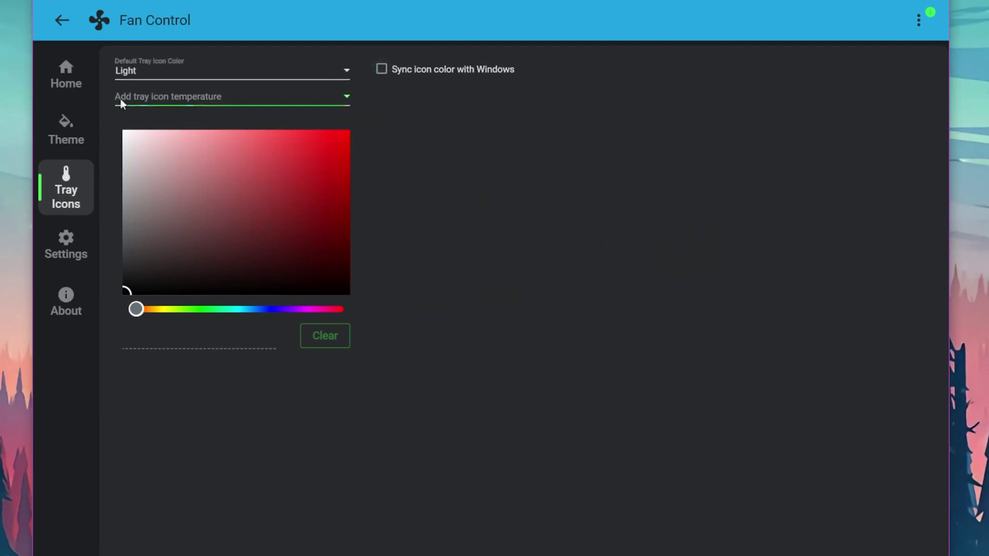
left_click(140, 71)
left_click(145, 126)
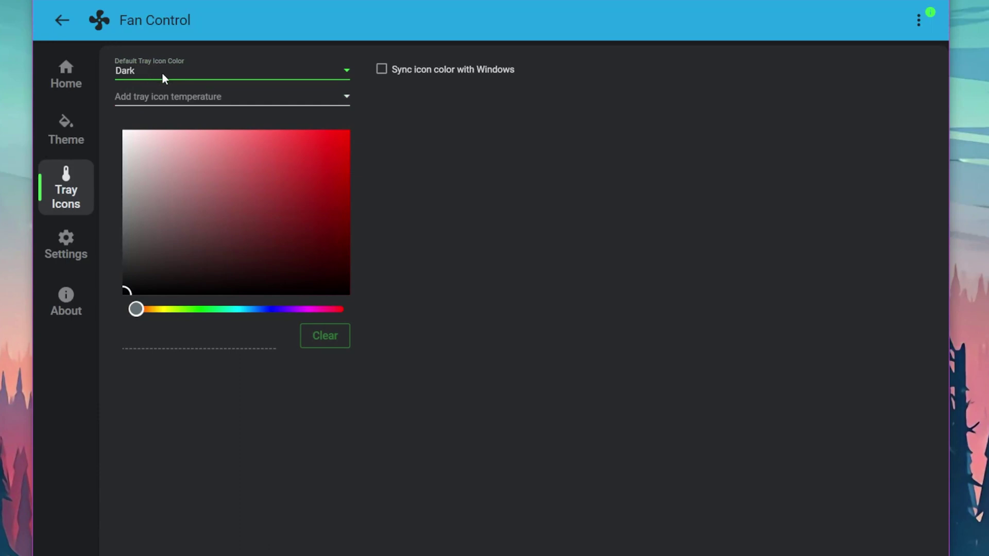
left_click(390, 69)
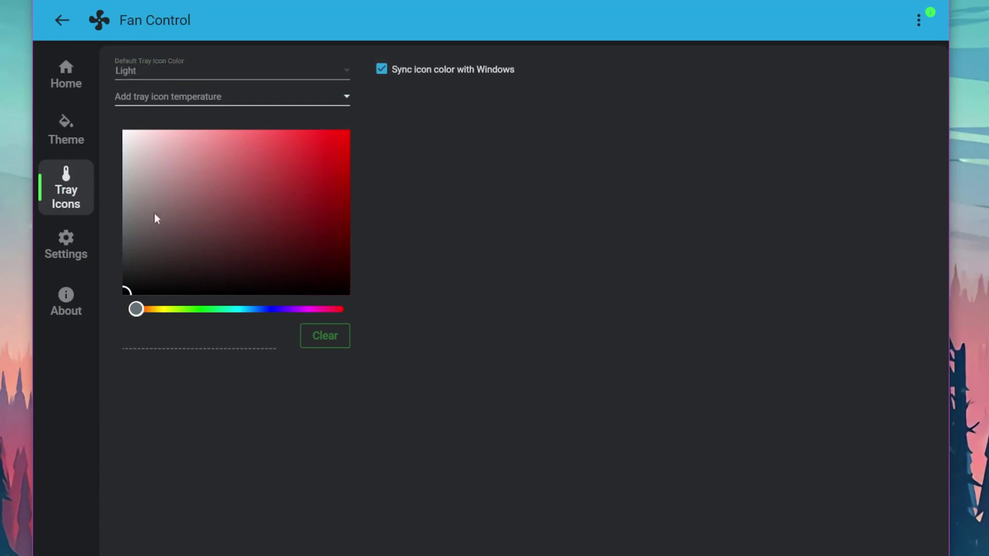
left_click(66, 246)
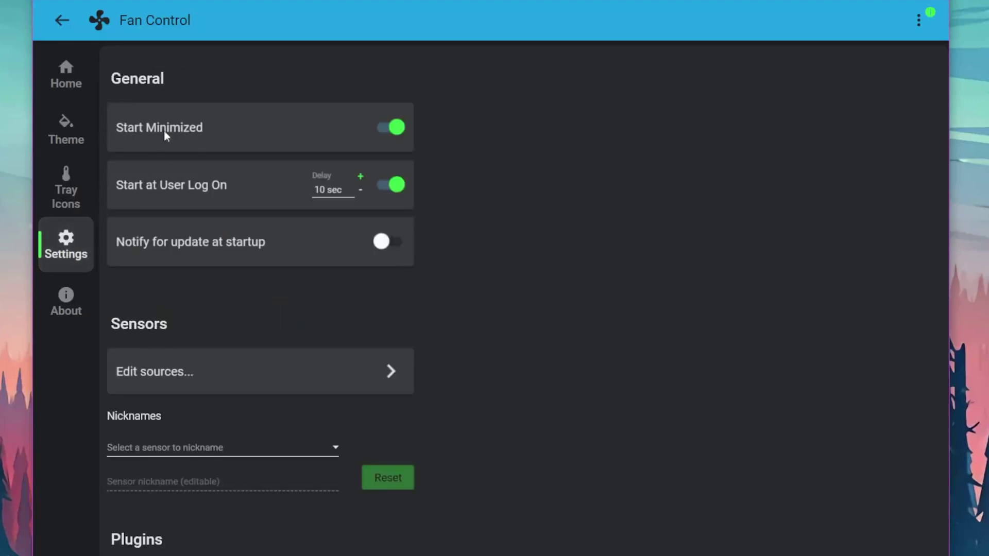
Step: Toggle Start Minimized and Start at User Log On off and back on, keeping the 10 sec delay
left_click(394, 127)
left_click(394, 127)
left_click(339, 190)
left_click(383, 210)
left_click(395, 189)
left_click(394, 190)
left_click(360, 190)
left_click(360, 176)
Step: Open and cancel the sensor source editor and nickname sensor list, then return Home
left_click(218, 375)
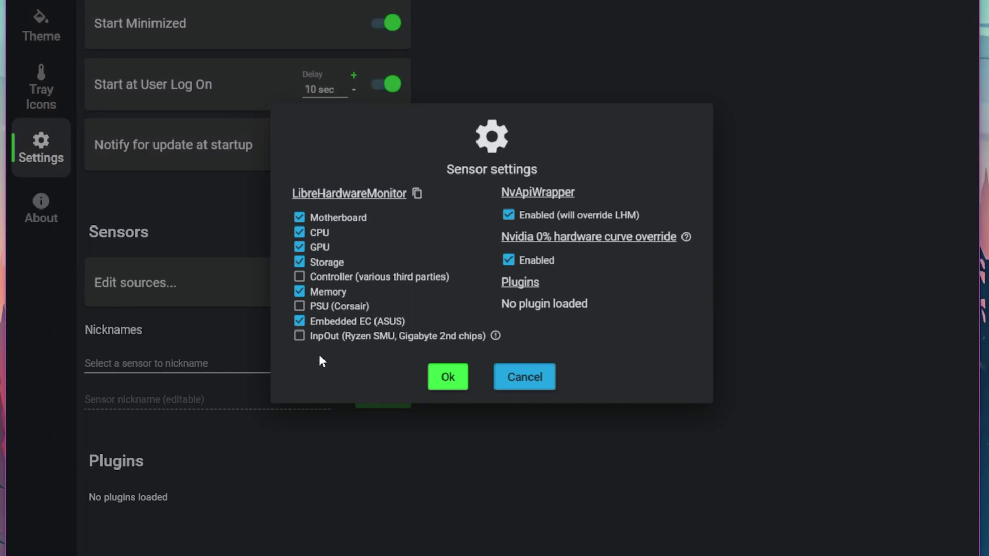
left_click(553, 376)
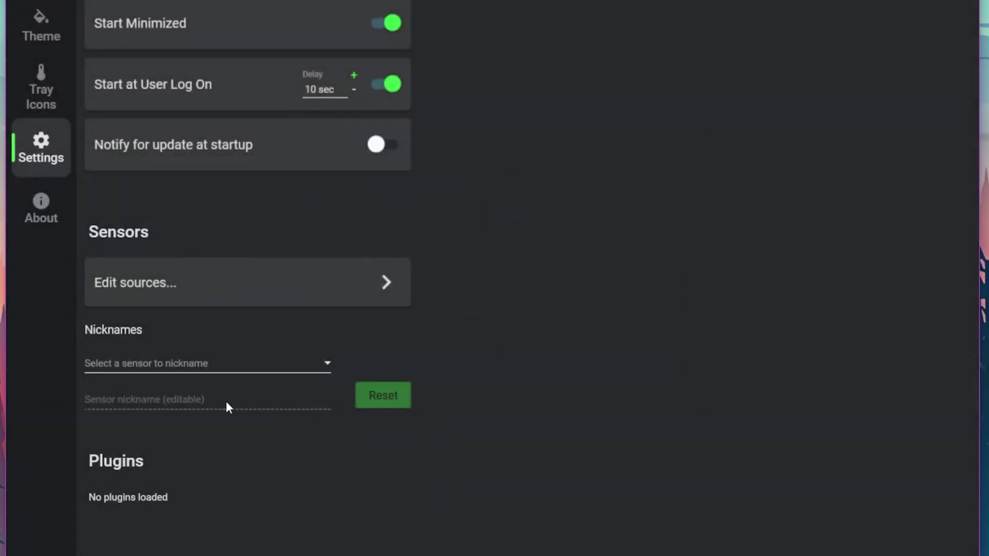
left_click(129, 368)
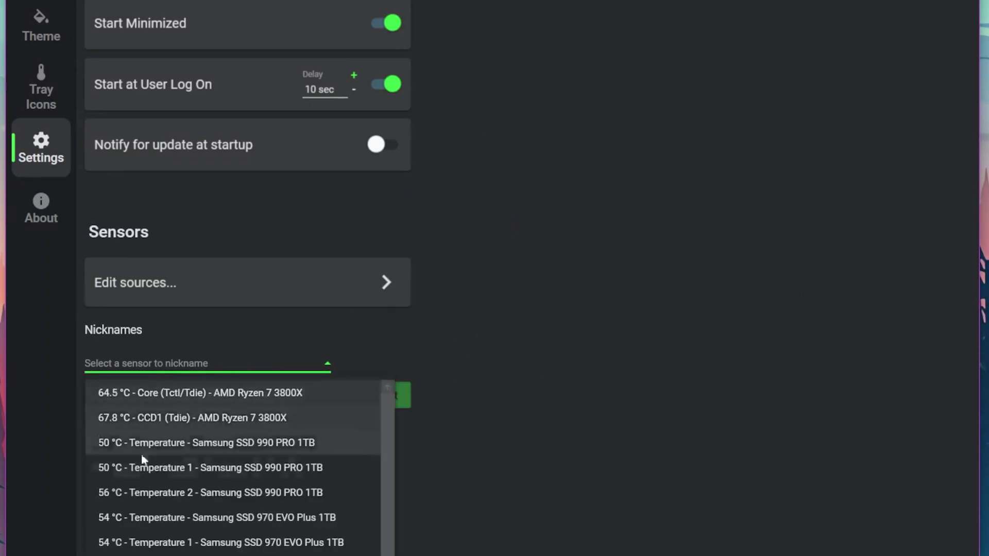
left_click(483, 415)
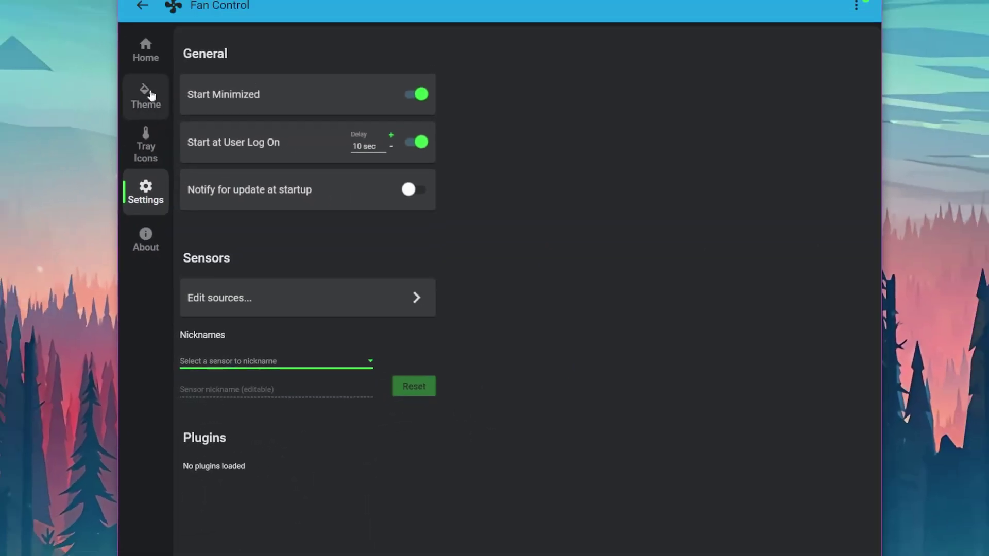
left_click(156, 68)
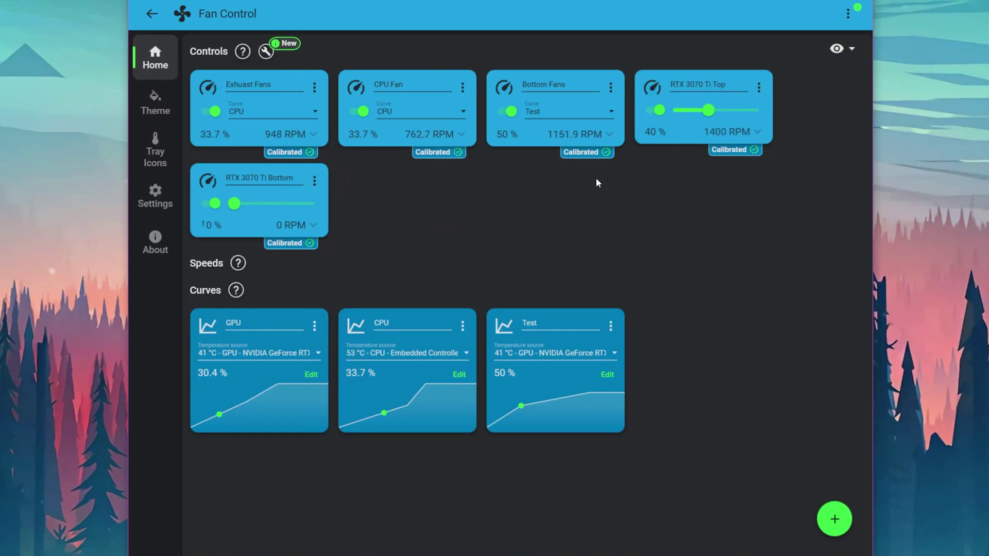
Step: Abandon Save configuration as and load the Idle.json configuration, dismissing the unsaved-changes prompt
left_click(847, 14)
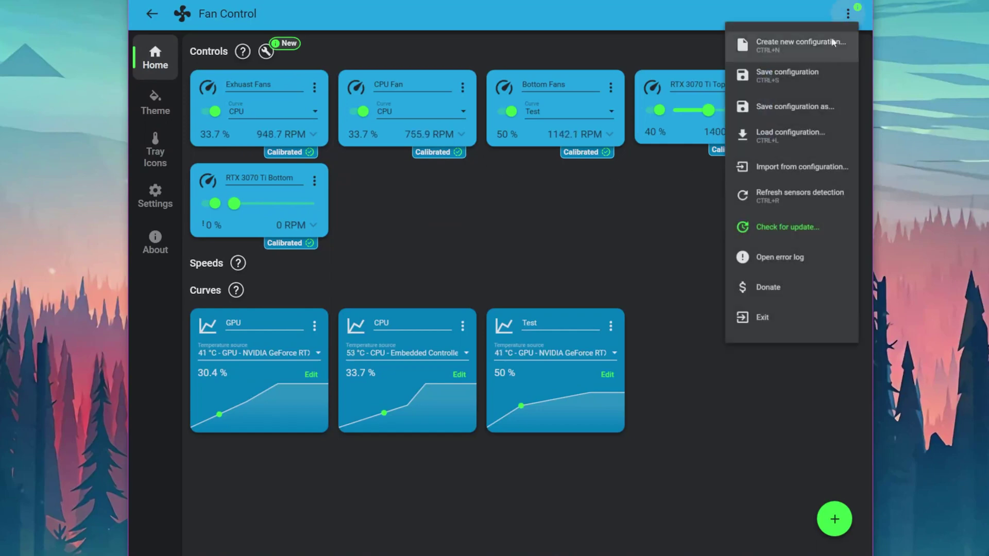
left_click(807, 110)
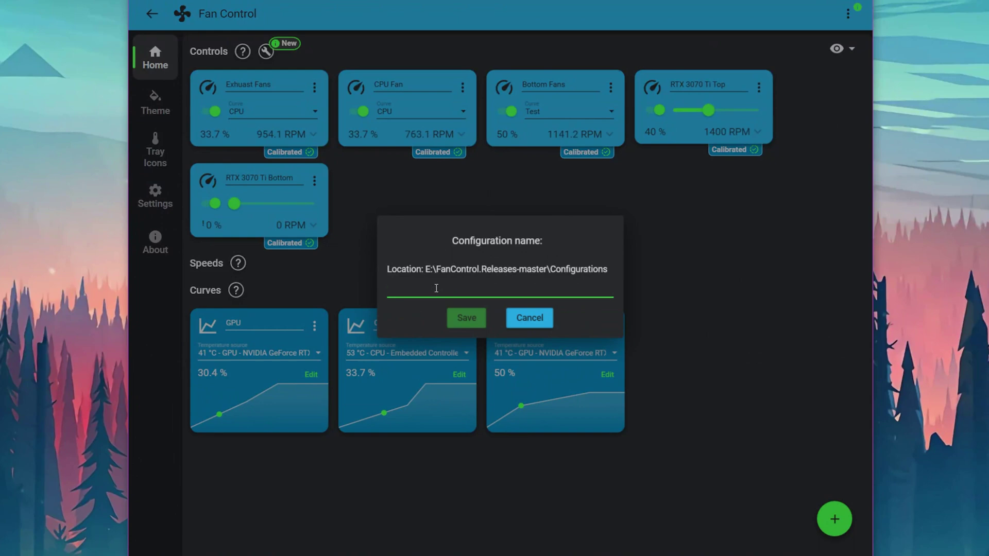
left_click(538, 325)
left_click(848, 14)
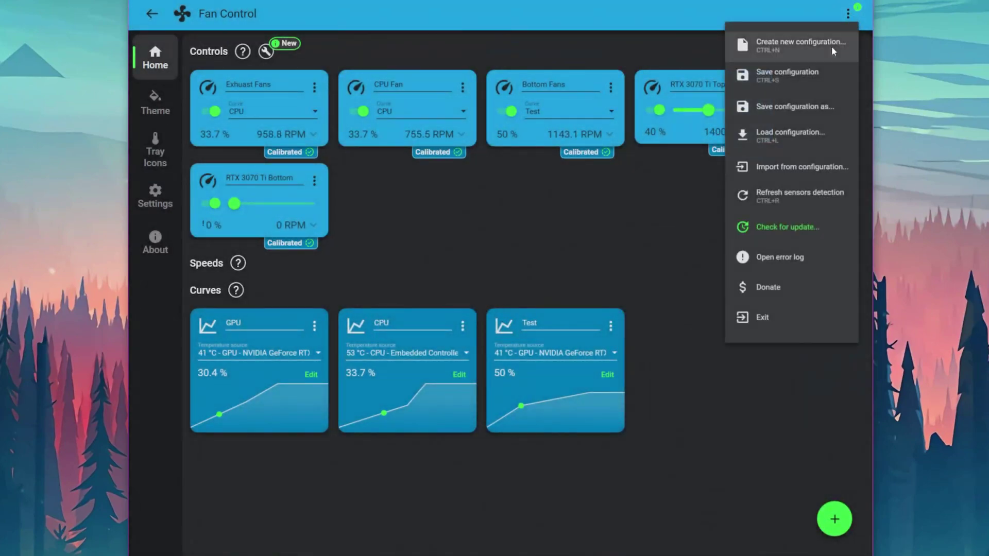
left_click(801, 134)
left_click(495, 309)
left_click(415, 293)
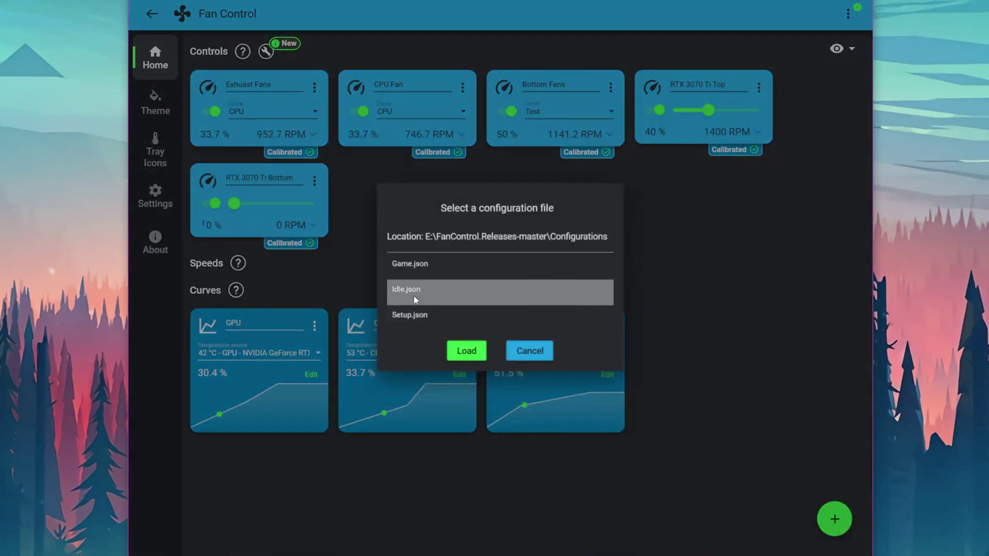
left_click(467, 351)
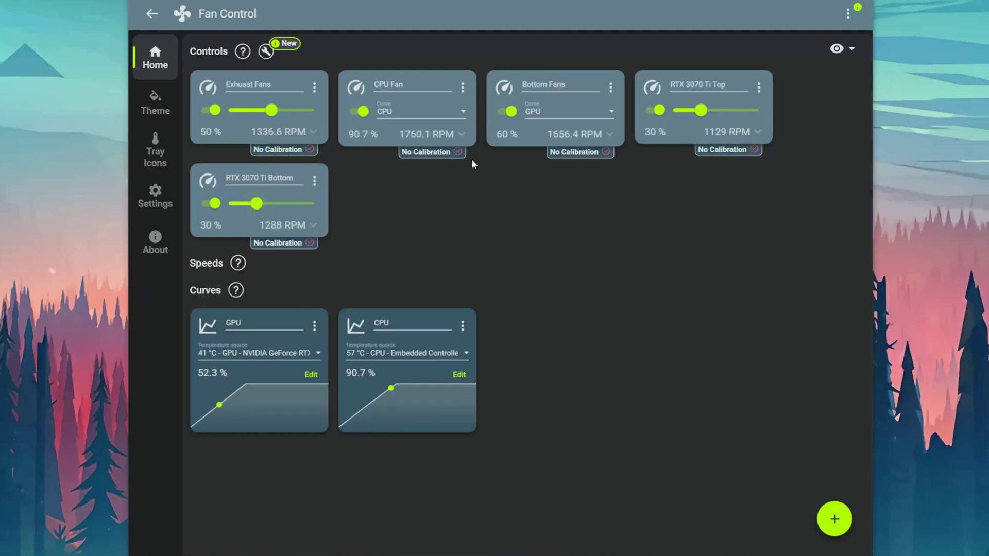
Step: Discard unsaved changes and load the Game.json configuration
left_click(848, 13)
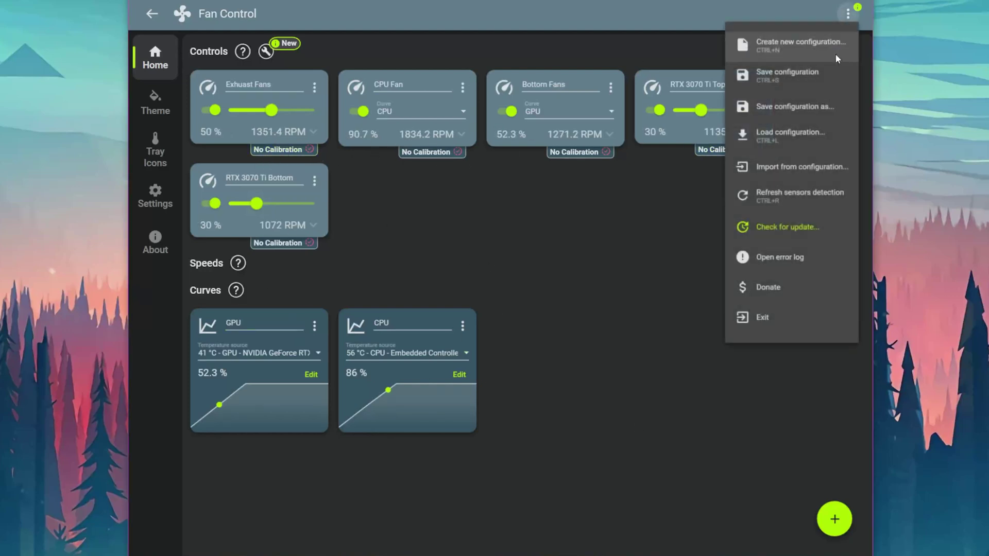
left_click(796, 135)
left_click(496, 310)
left_click(490, 269)
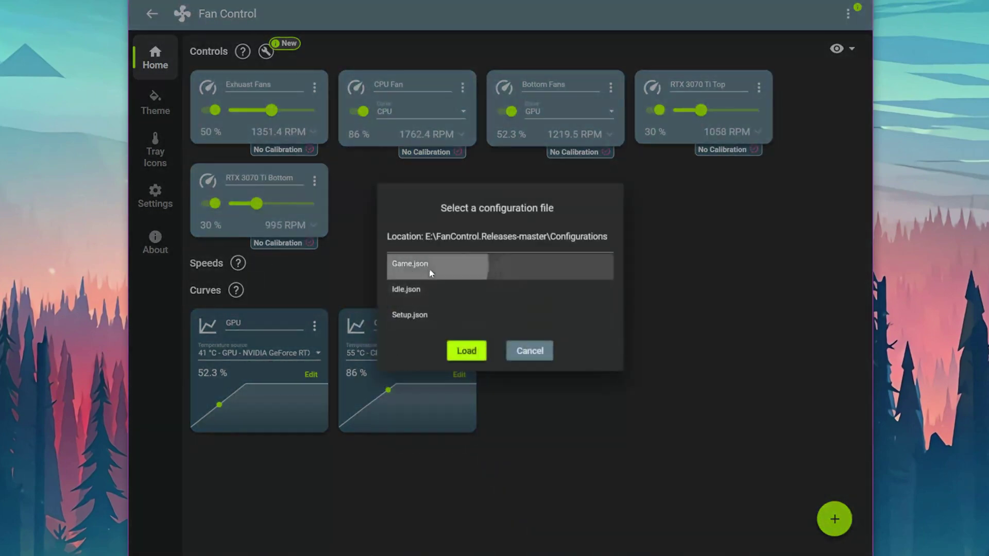
left_click(469, 353)
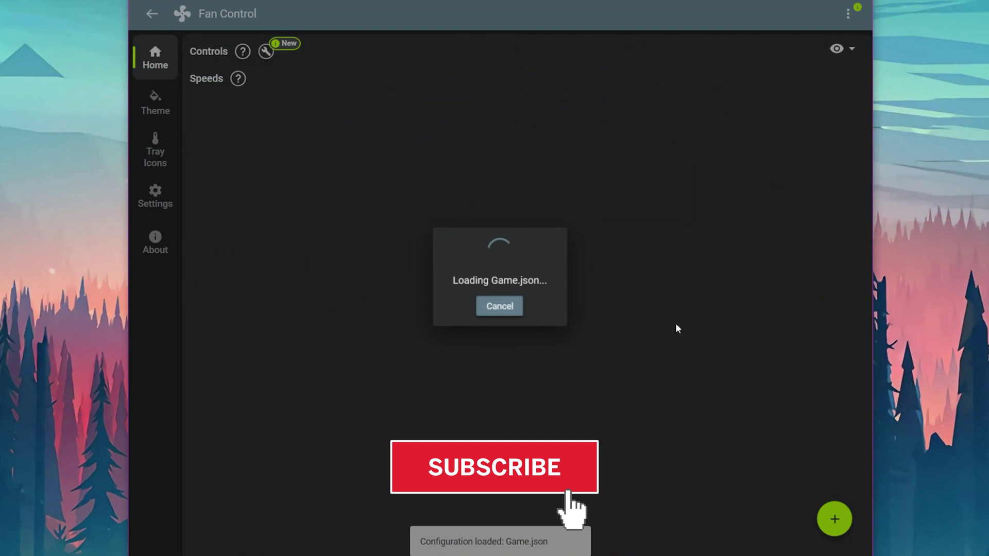